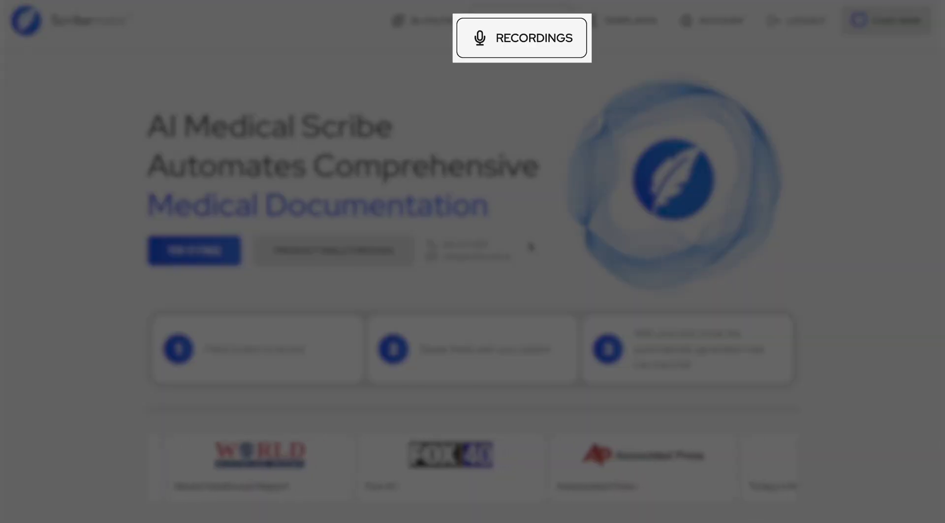
Create a new recording titled "Patient Name" and record the conversation with the patient from start to stop.
left_click(516, 40)
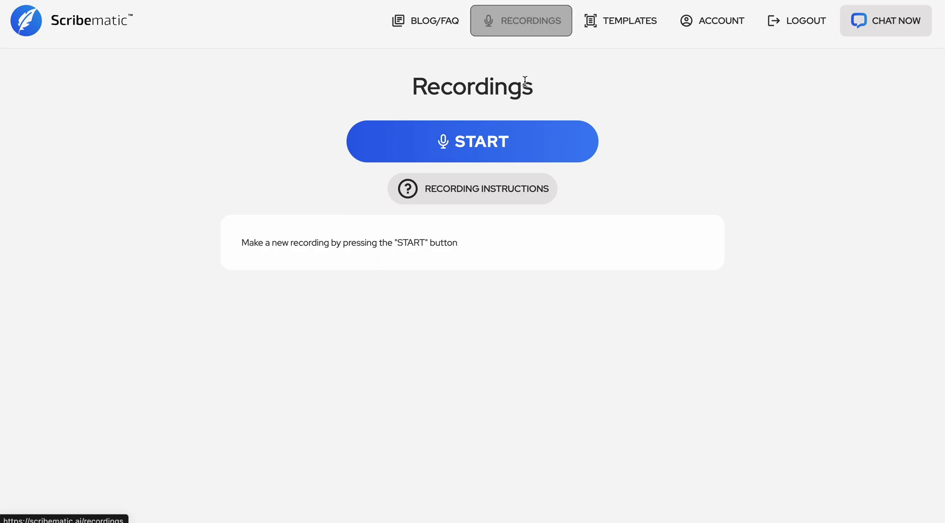
left_click(485, 147)
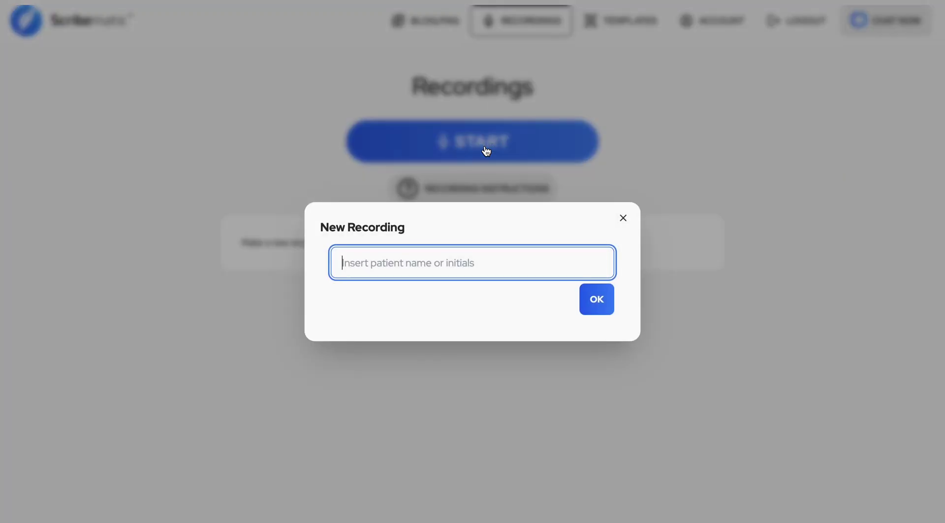
type("Patient Name")
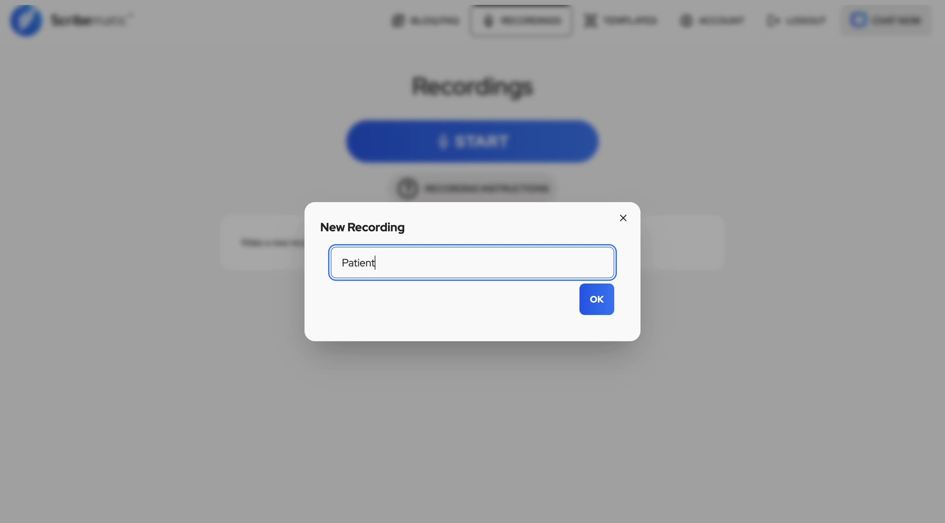
left_click(601, 304)
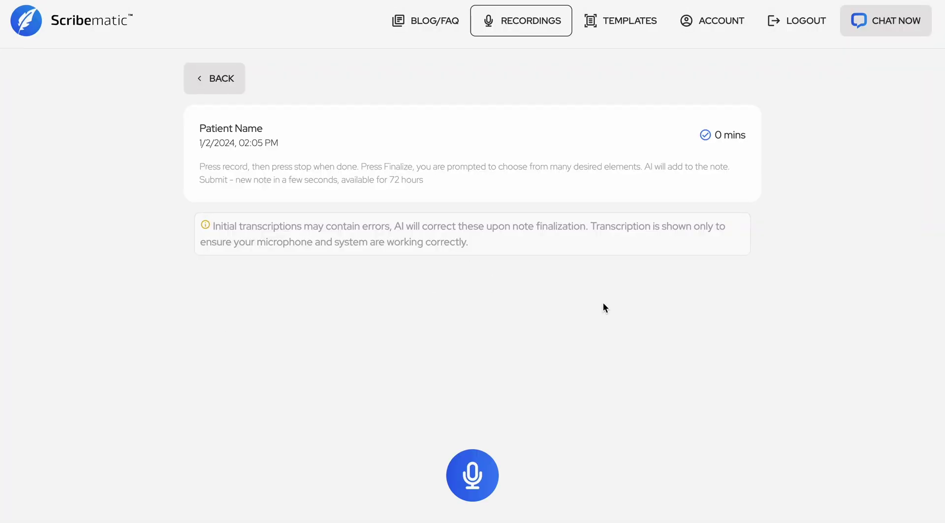
left_click(481, 469)
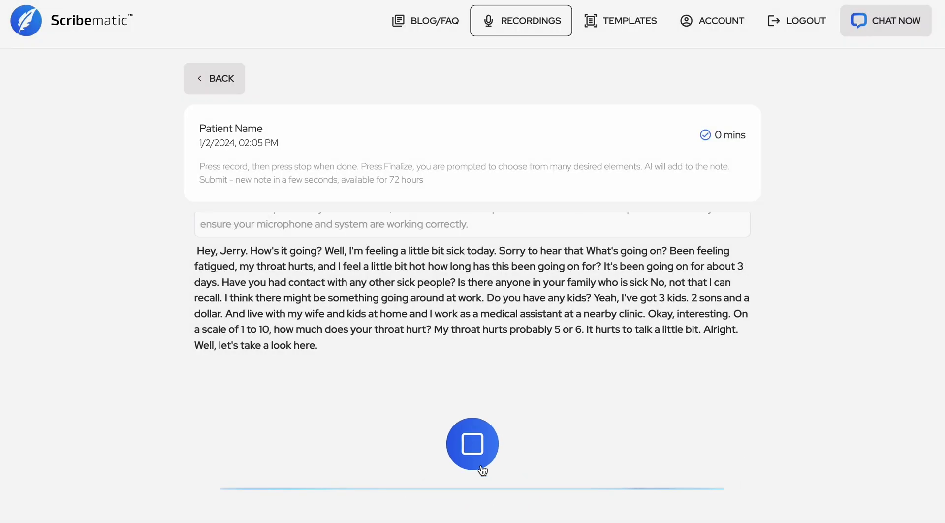
left_click(482, 468)
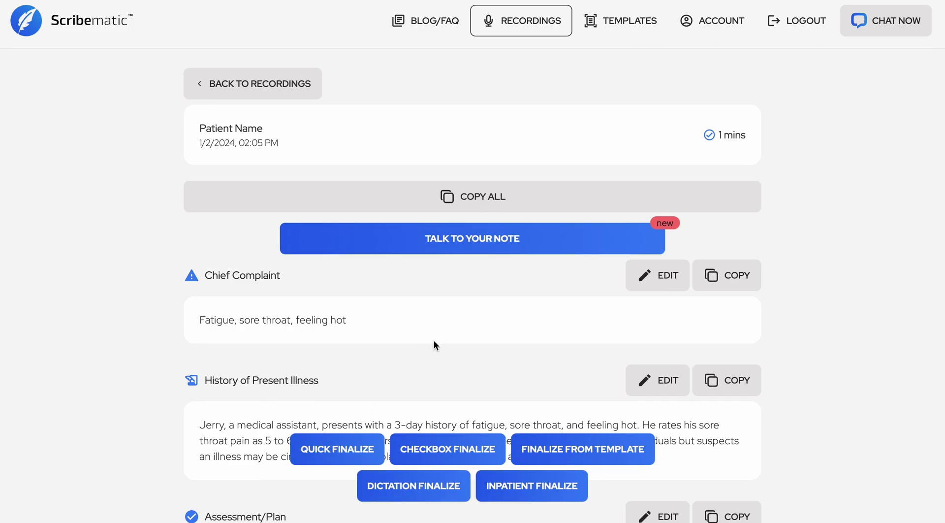
Open the generated note's History of Present Illness for editing, save it, and copy the entire note.
scroll(473, 337, "down", 5)
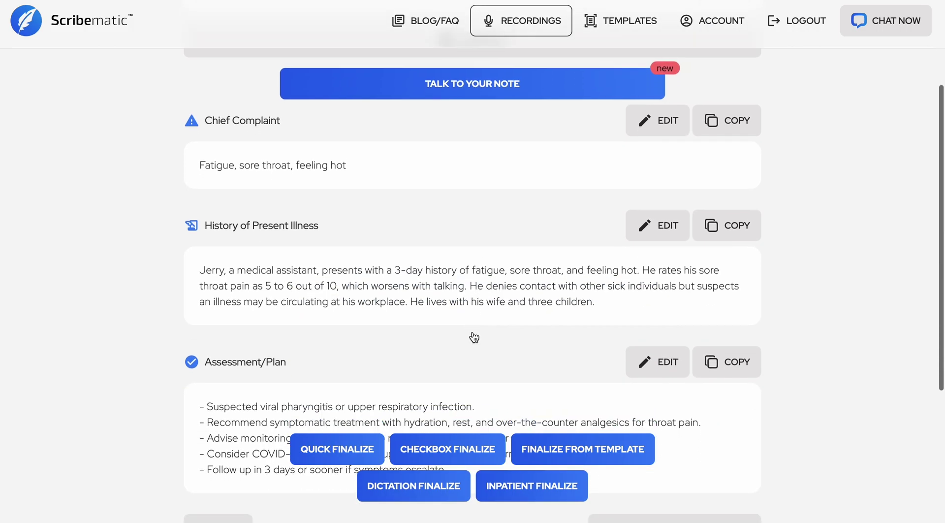
scroll(474, 337, "down", 3)
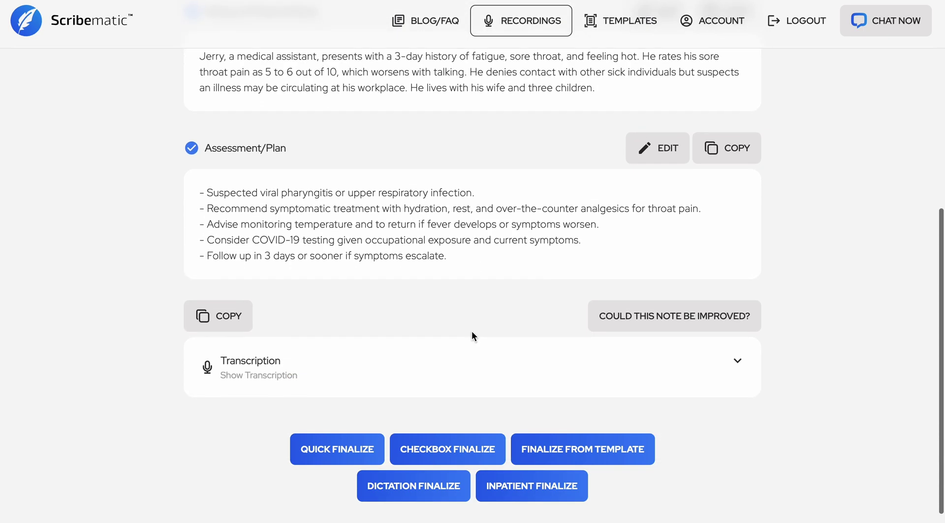
scroll(472, 335, "up", 2)
scroll(471, 336, "up", 4)
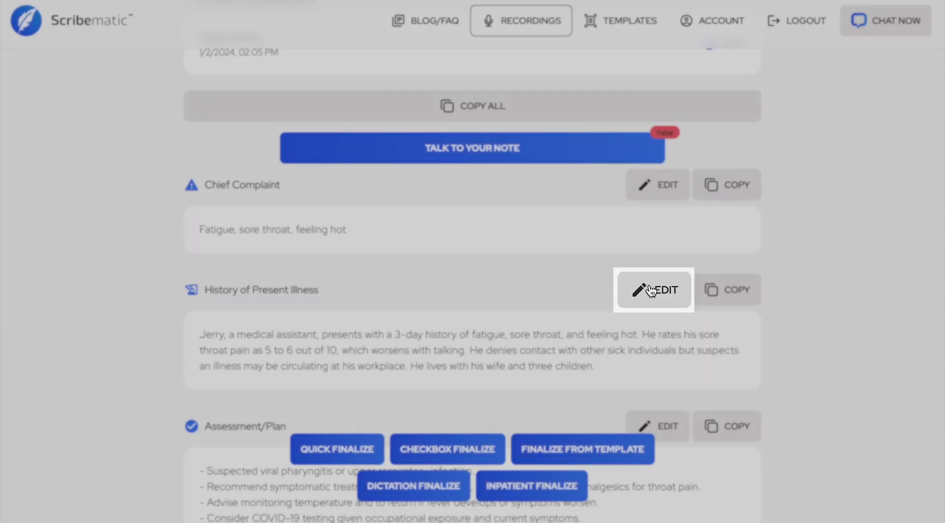
left_click(652, 289)
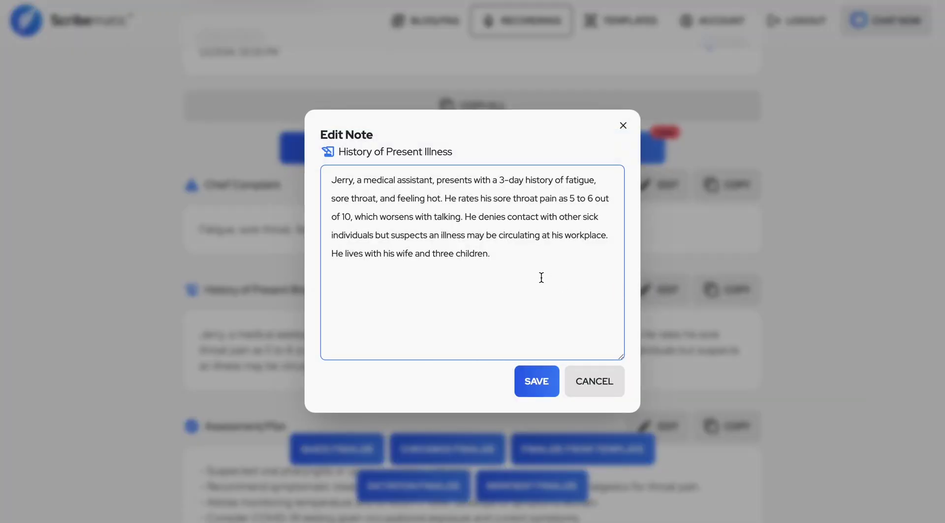
left_click(537, 388)
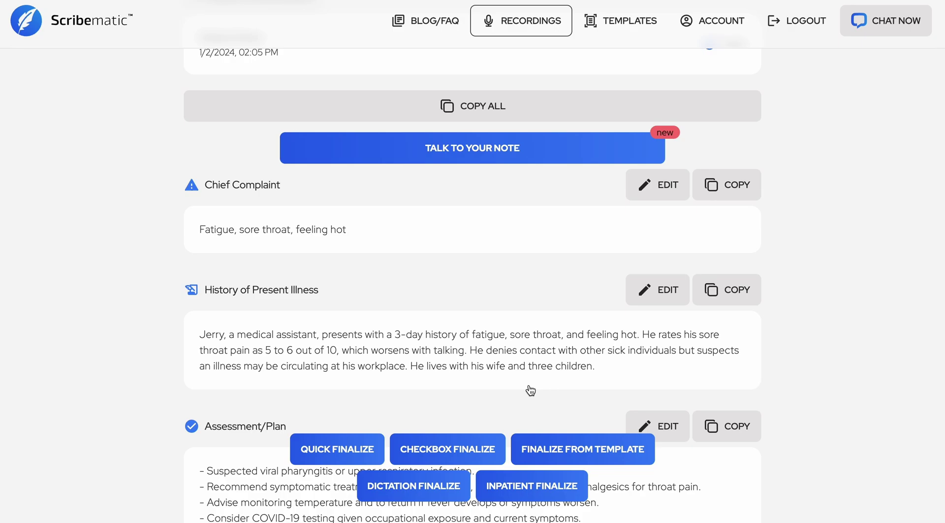
scroll(530, 390, "up", 3)
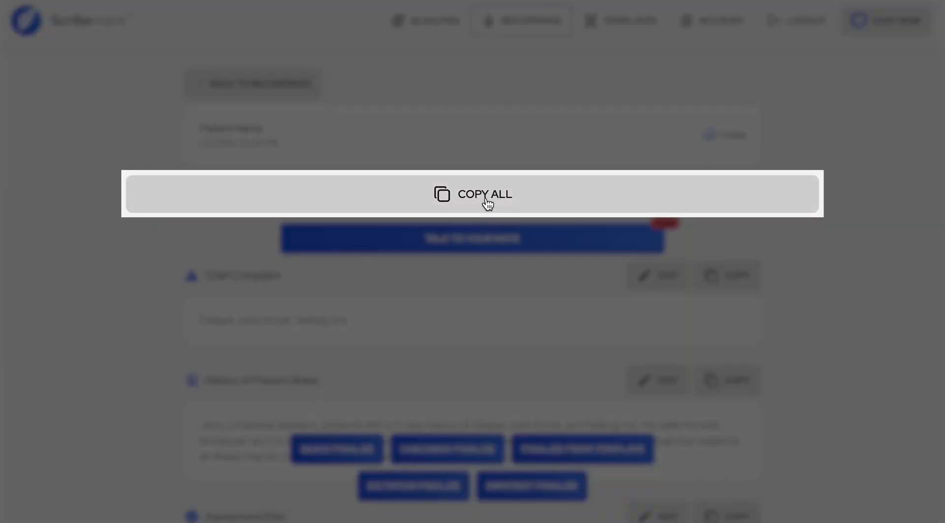
left_click(488, 203)
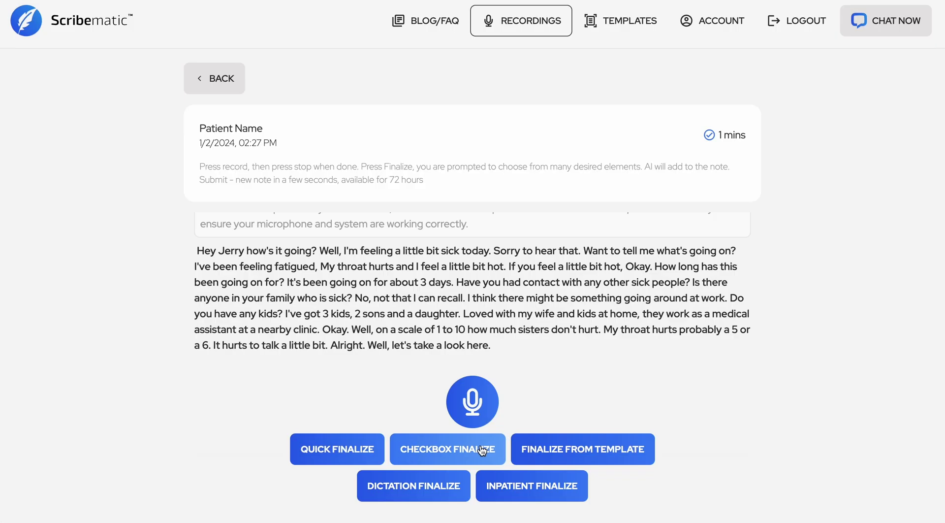
Start a Checkbox Finalize for the recording and set the patient's pronouns to he/him.
left_click(481, 448)
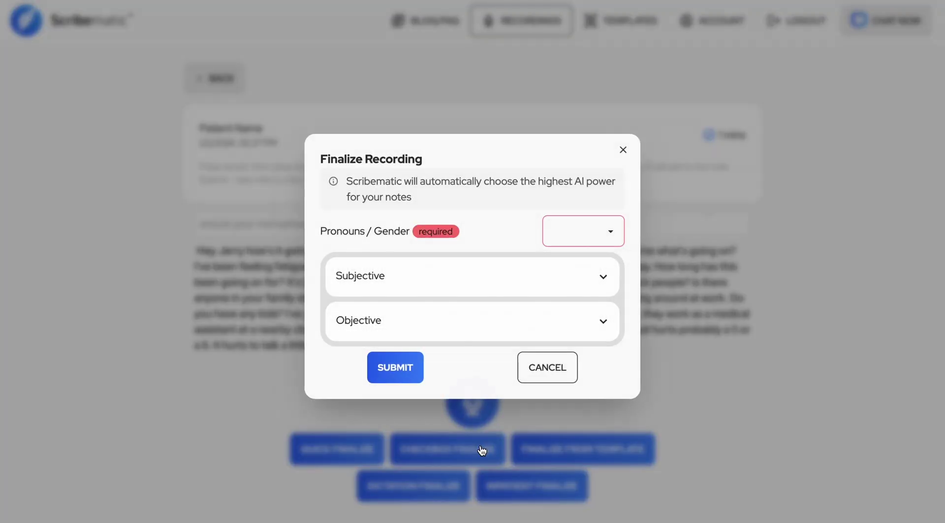
left_click(602, 238)
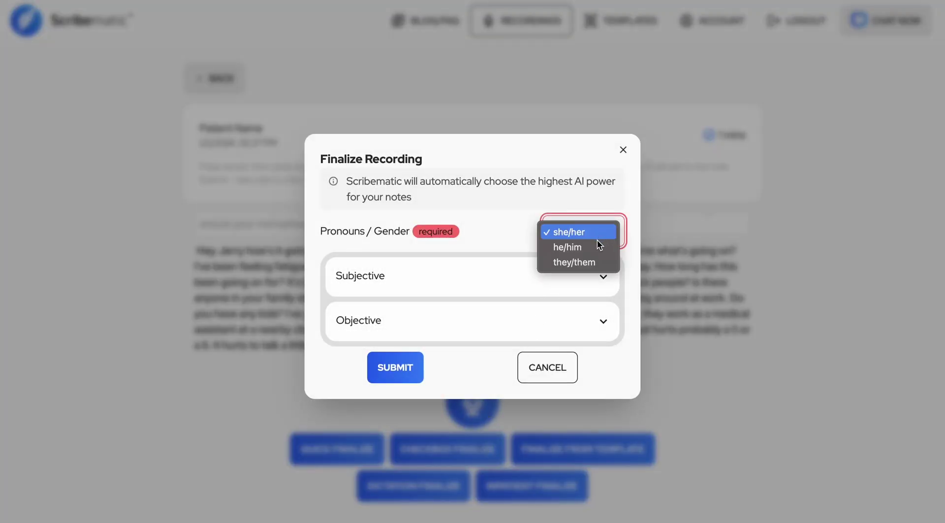
left_click(591, 247)
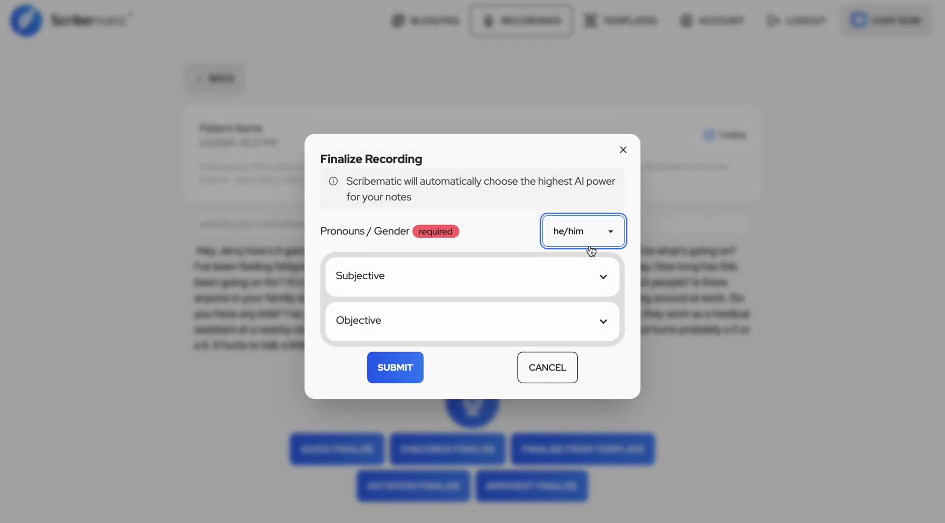
Include History of Present Illness, Past Medical History, Past Surgical History and Social History from the Subjective elements.
left_click(590, 284)
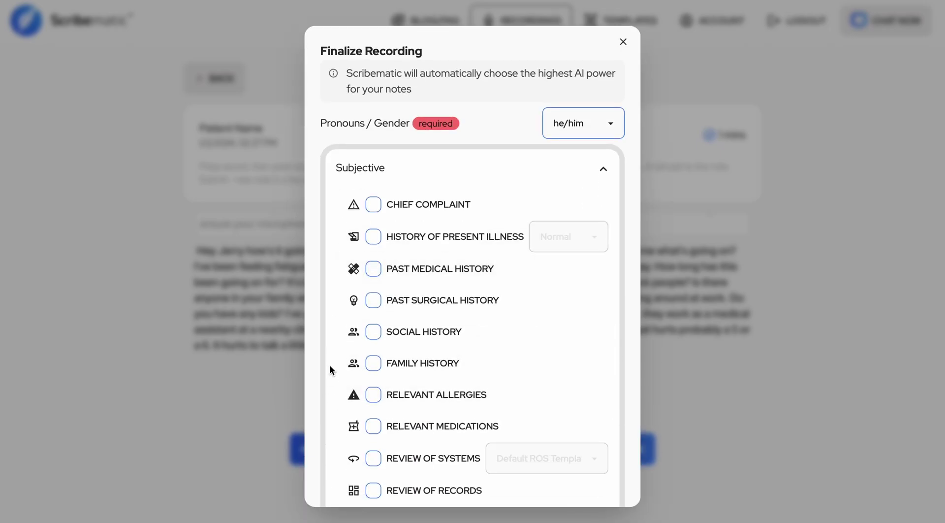
scroll(330, 369, "down", 2)
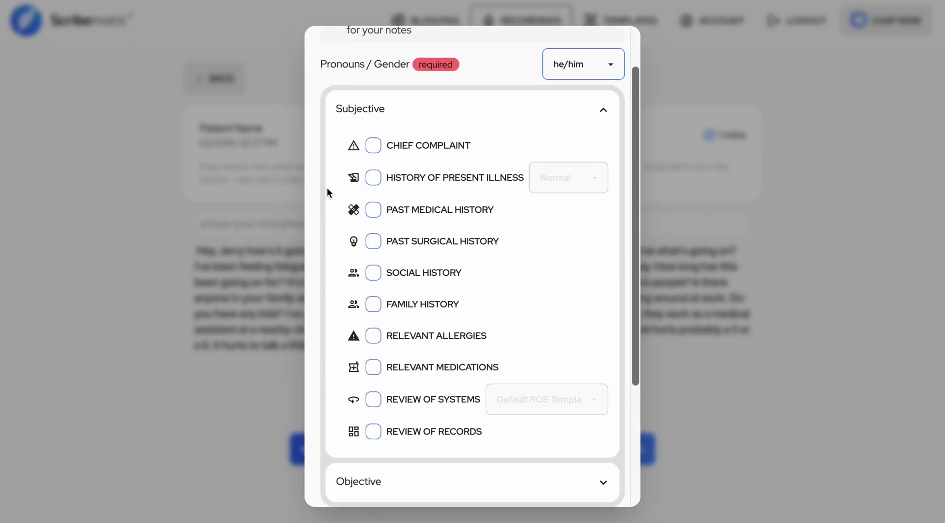
left_click(373, 177)
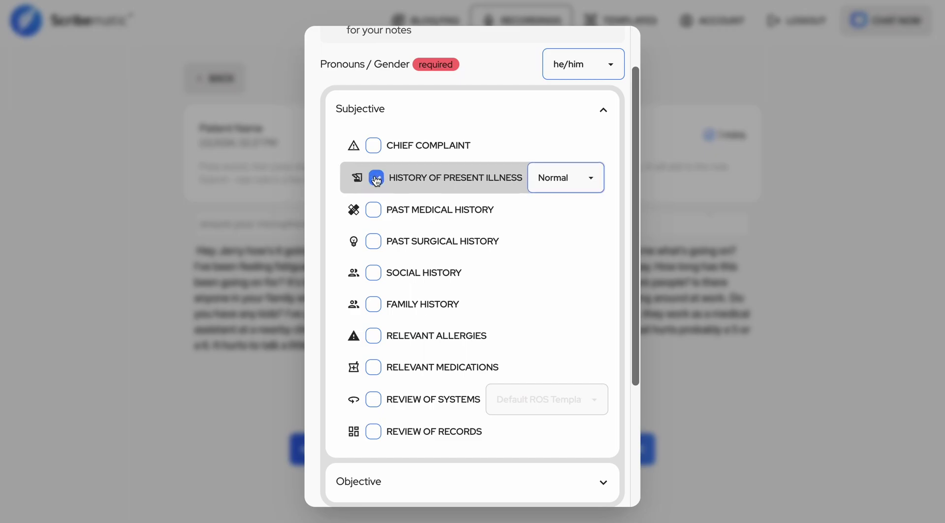
left_click(373, 209)
left_click(374, 241)
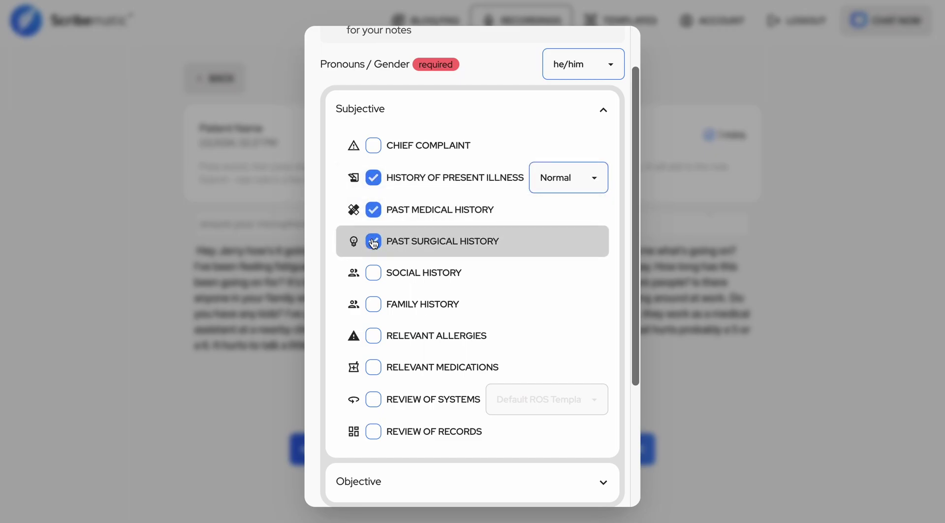
mouse_move(416, 244)
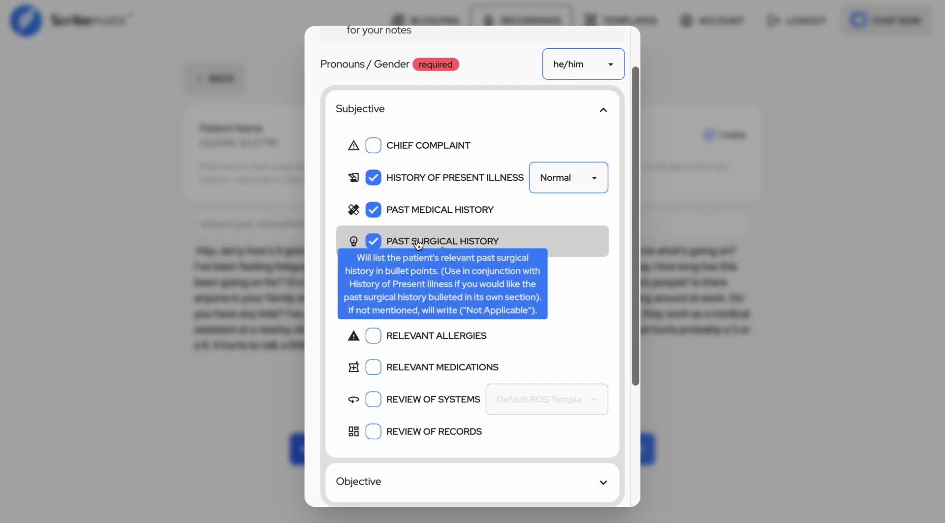
mouse_move(420, 212)
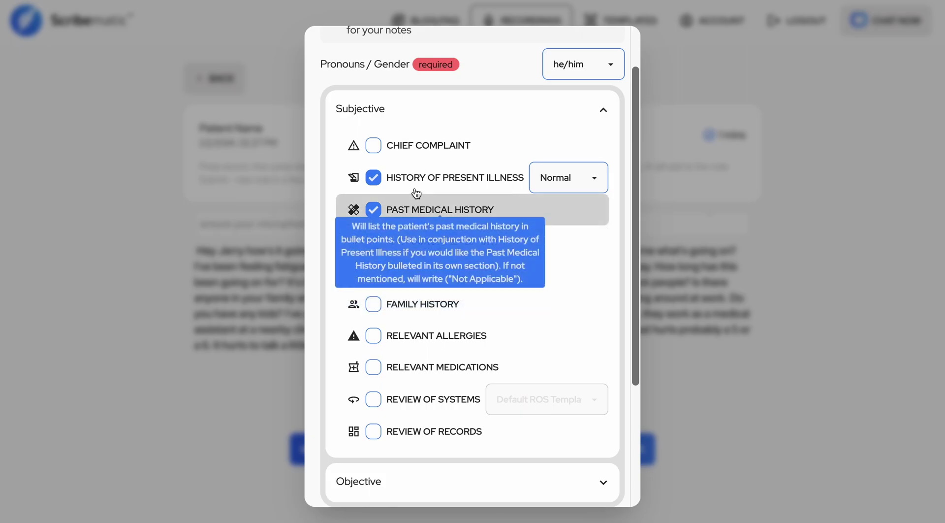
mouse_move(419, 182)
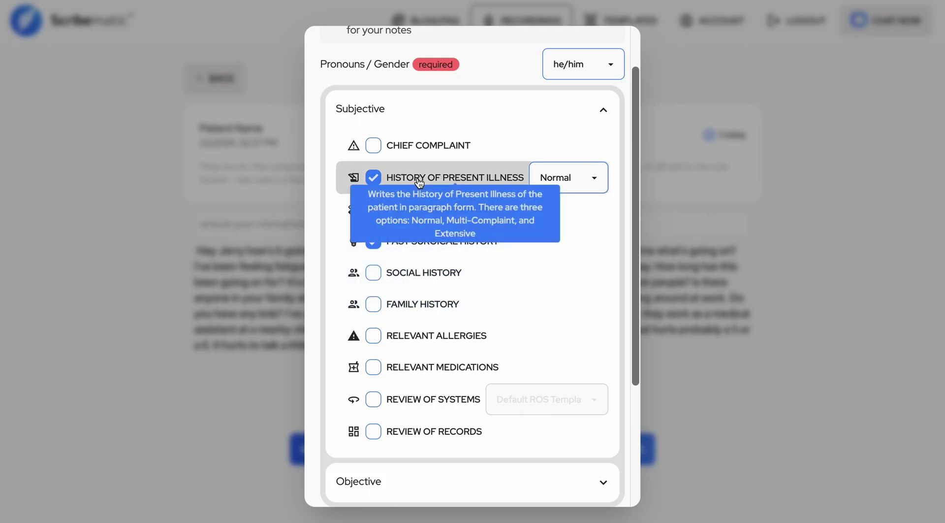
left_click(374, 274)
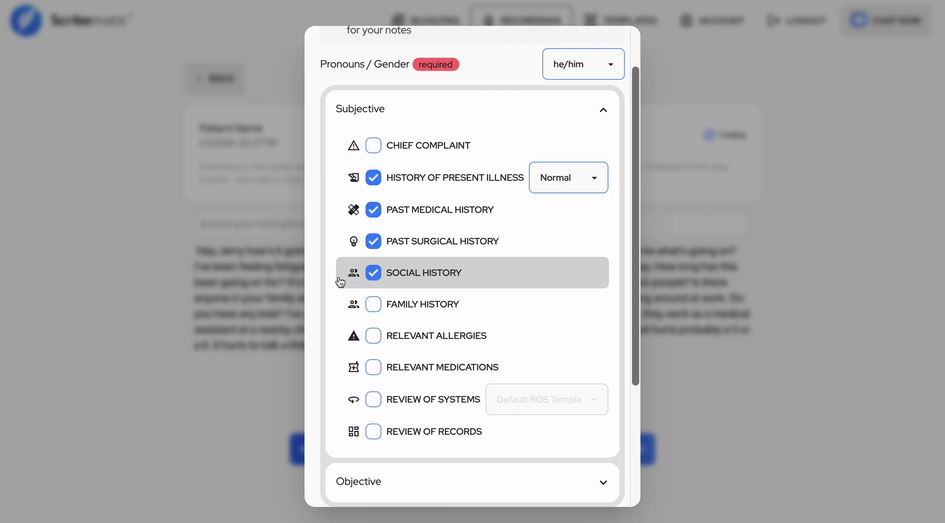
Include Patient Instructions from the Objective elements and submit the recording for finalization.
scroll(339, 280, "down", 3)
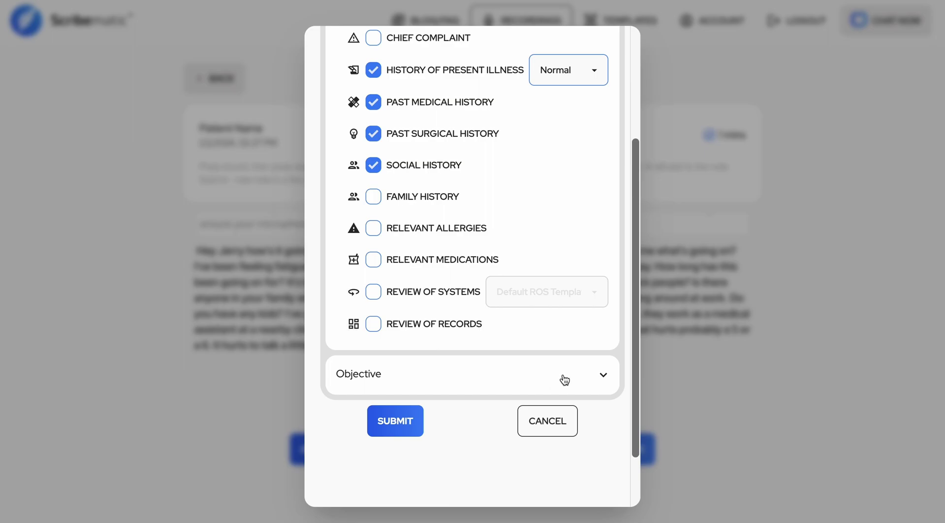
left_click(573, 379)
scroll(573, 379, "down", 3)
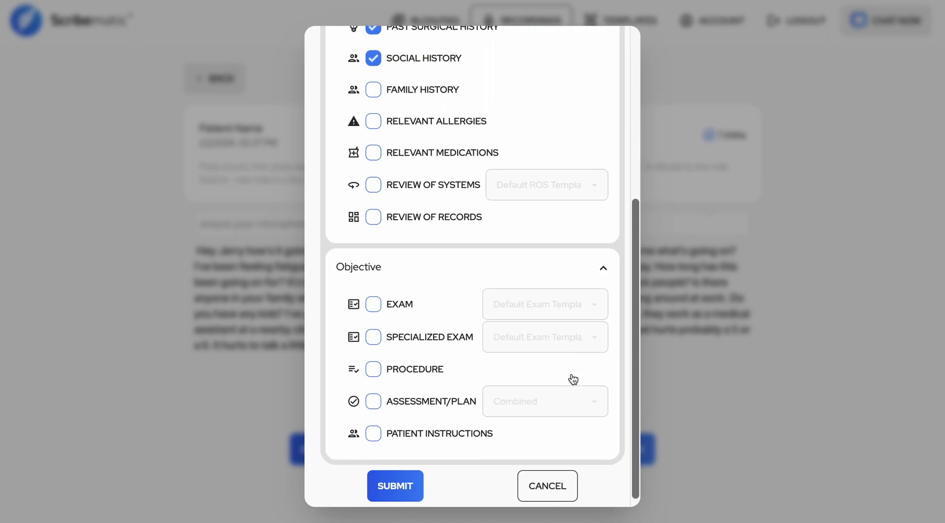
left_click(374, 425)
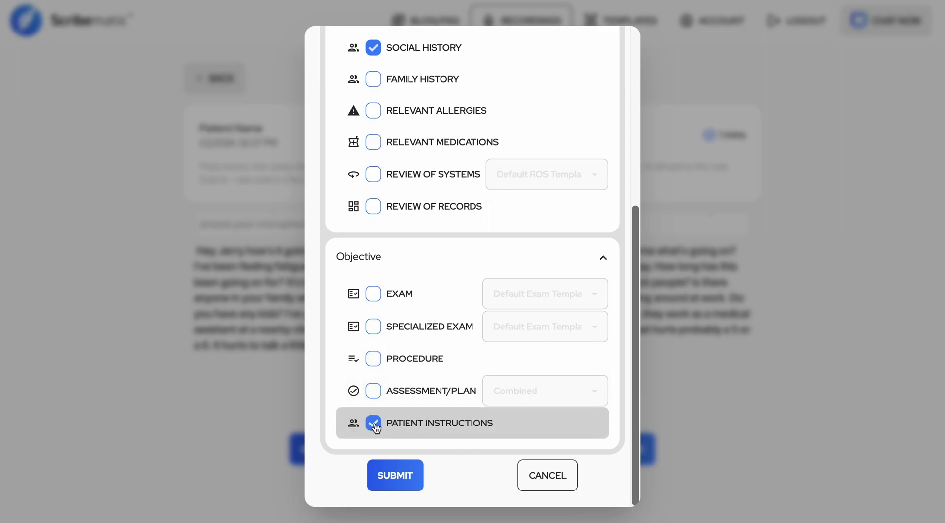
left_click(407, 477)
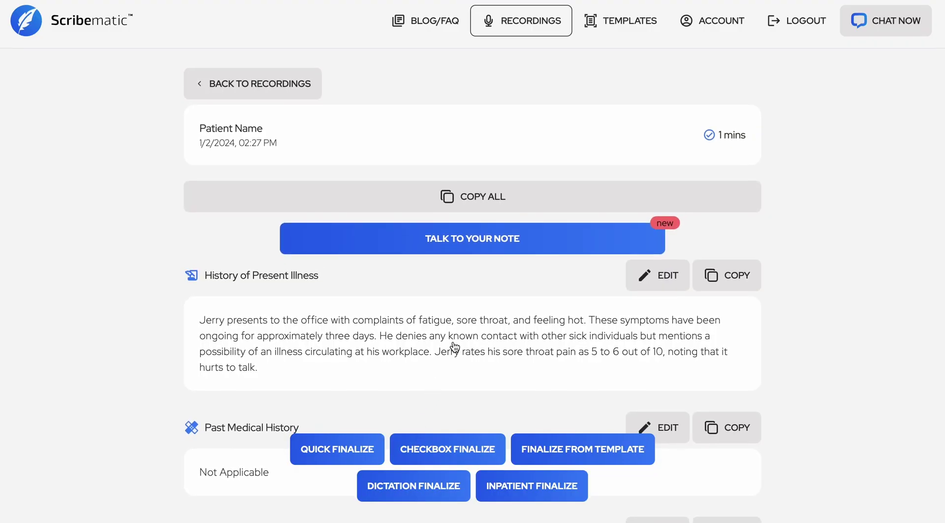
Review the finalized note's sections from History of Present Illness through Patient Instructions.
scroll(465, 335, "down", 5)
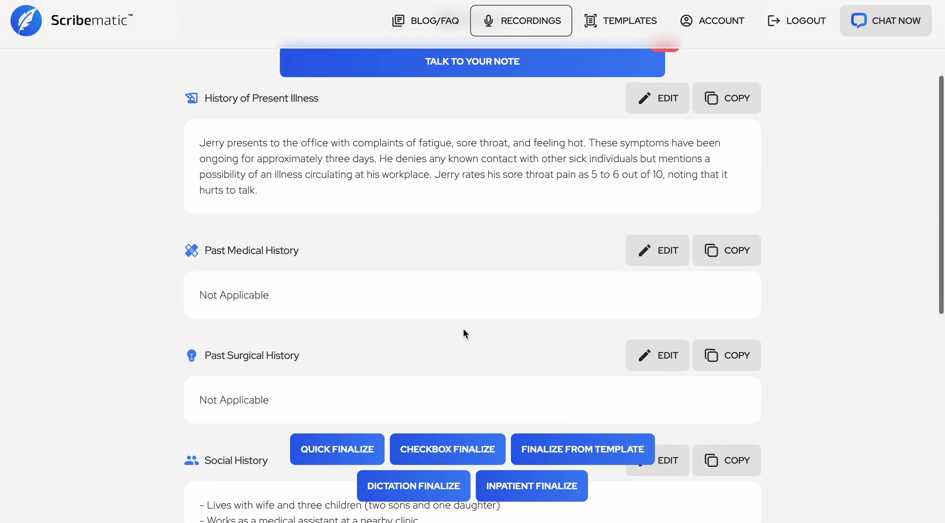
scroll(464, 333, "down", 3)
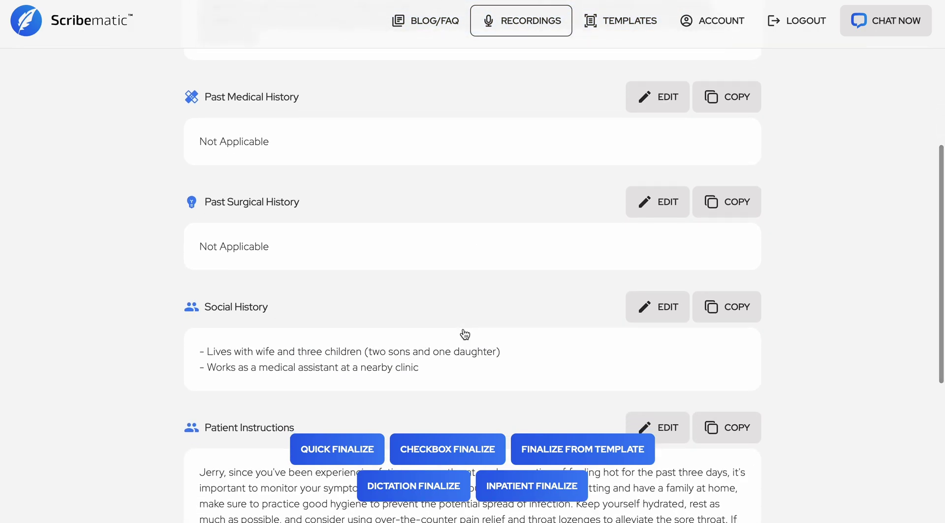
scroll(464, 333, "down", 2)
scroll(465, 334, "down", 4)
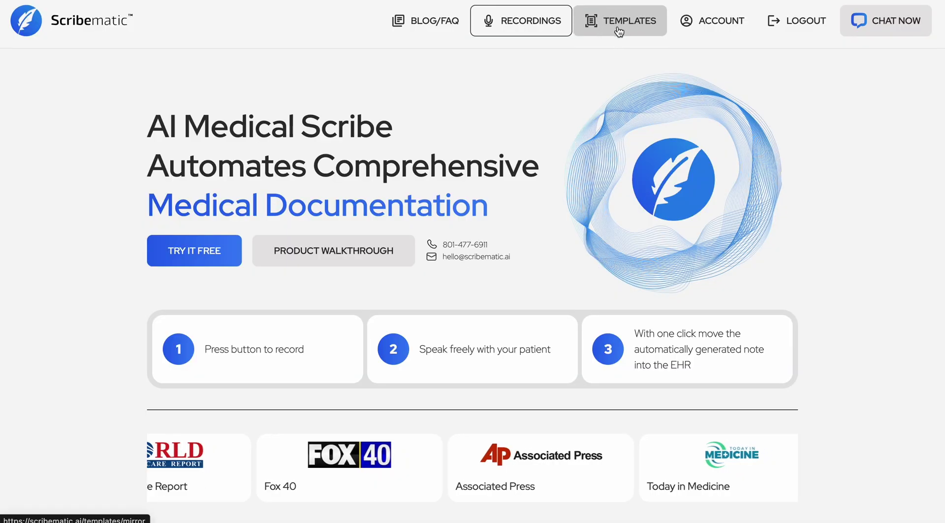
Open the Custom ROS Template from the Review of Systems templates.
left_click(618, 30)
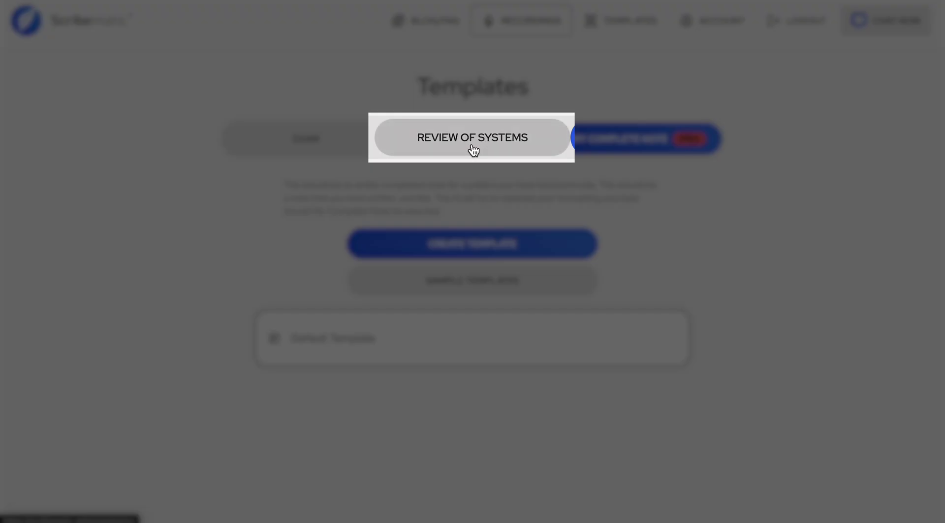
left_click(474, 146)
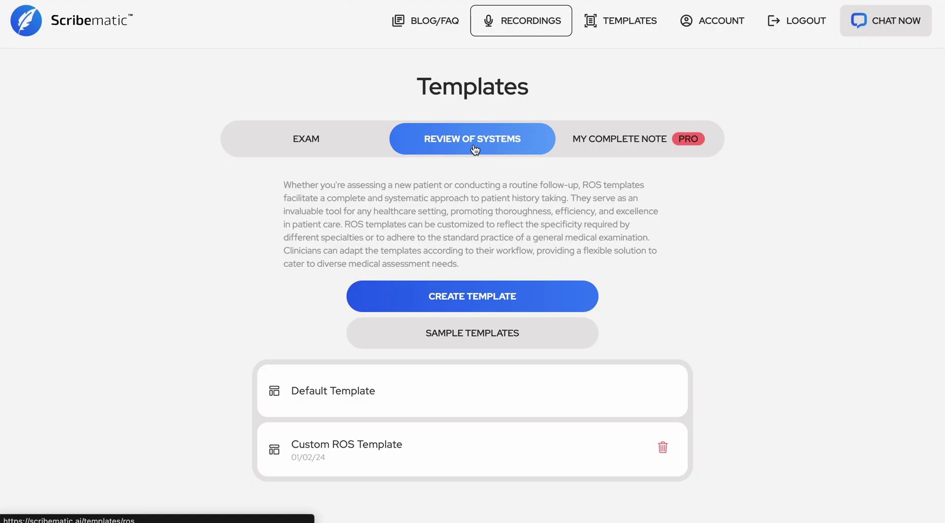
left_click(442, 446)
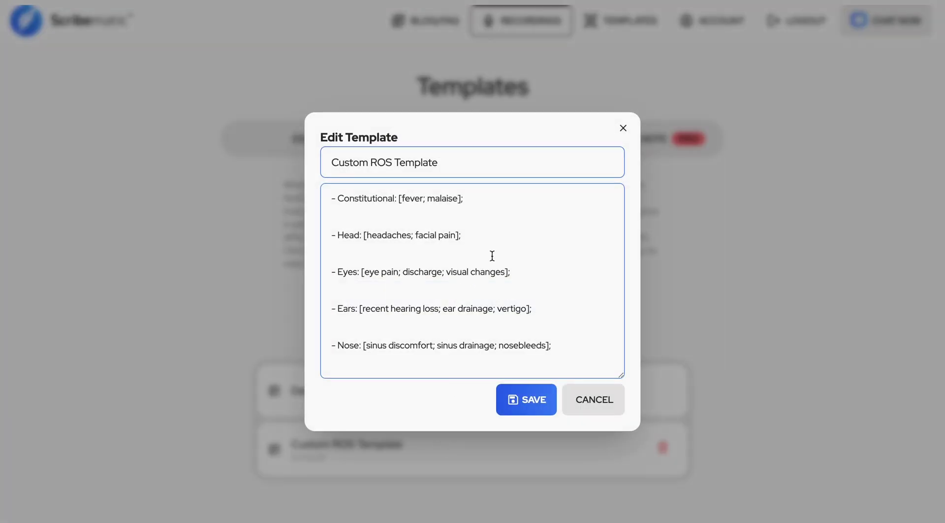
Examine the body systems and bracketed symptoms listed in the Custom ROS Template, and save the template.
scroll(525, 227, "down", 2)
scroll(525, 226, "down", 1)
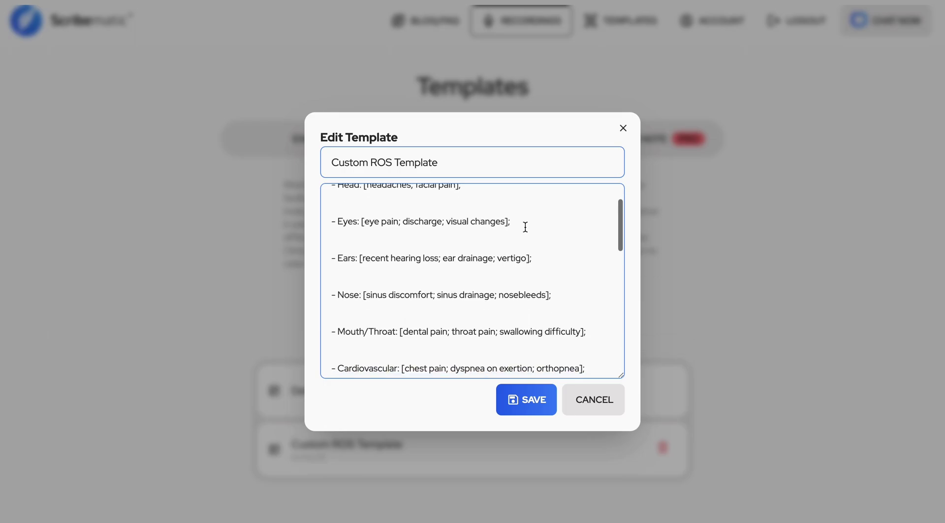
scroll(525, 227, "down", 1)
scroll(525, 227, "down", 1)
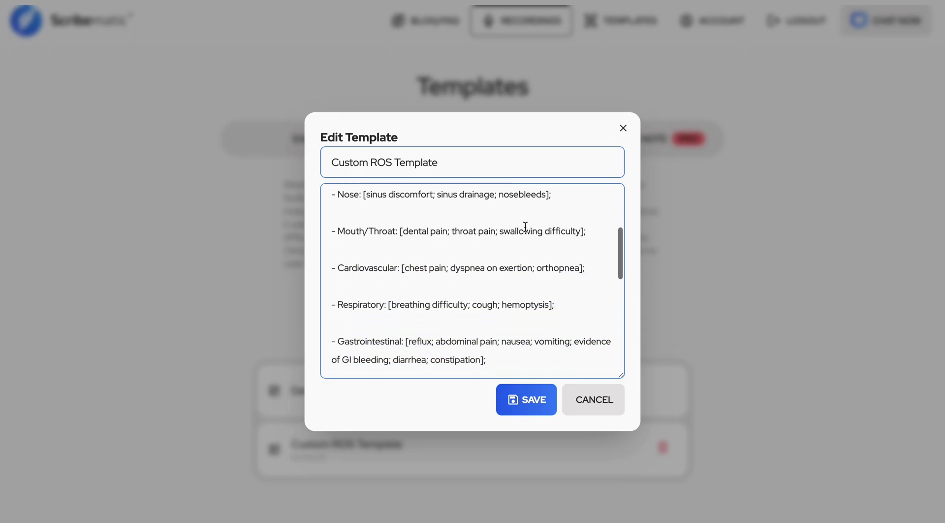
scroll(598, 232, "down", 2)
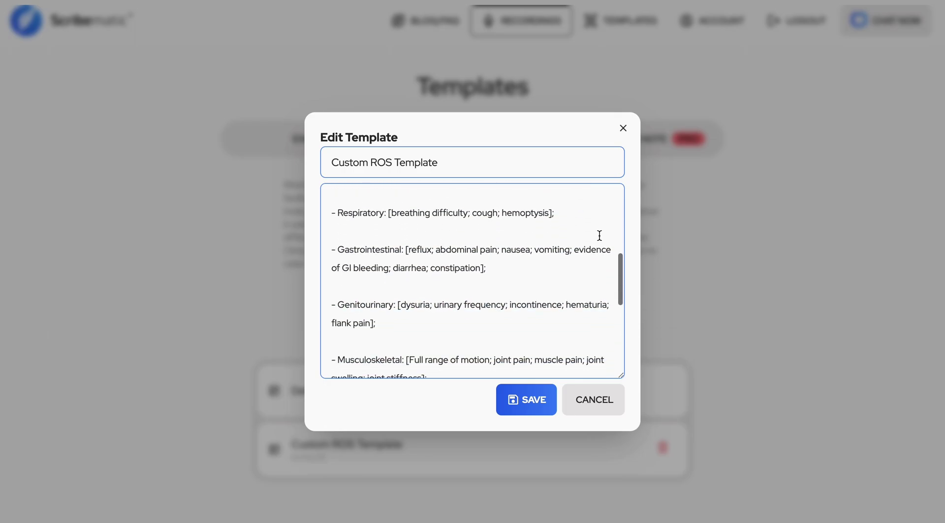
scroll(598, 234, "down", 1)
scroll(599, 235, "down", 1)
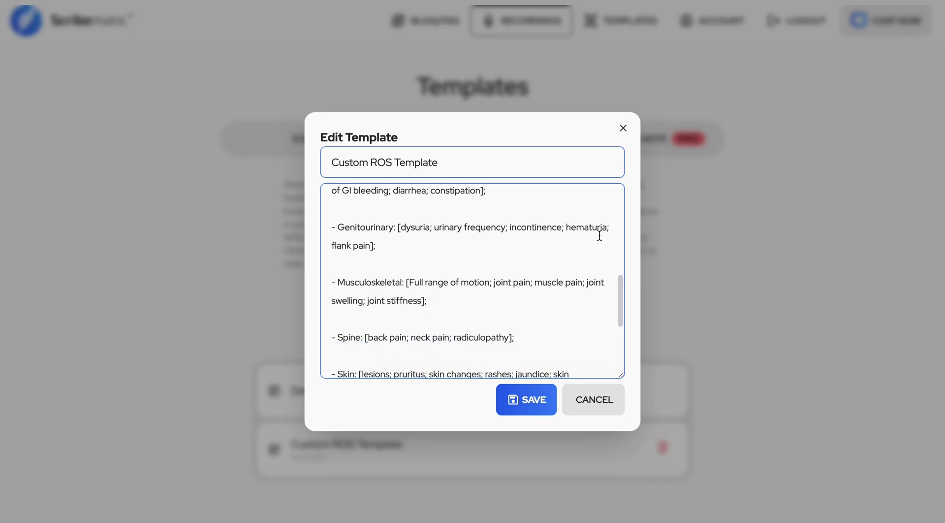
scroll(599, 235, "down", 2)
scroll(599, 235, "up", 10)
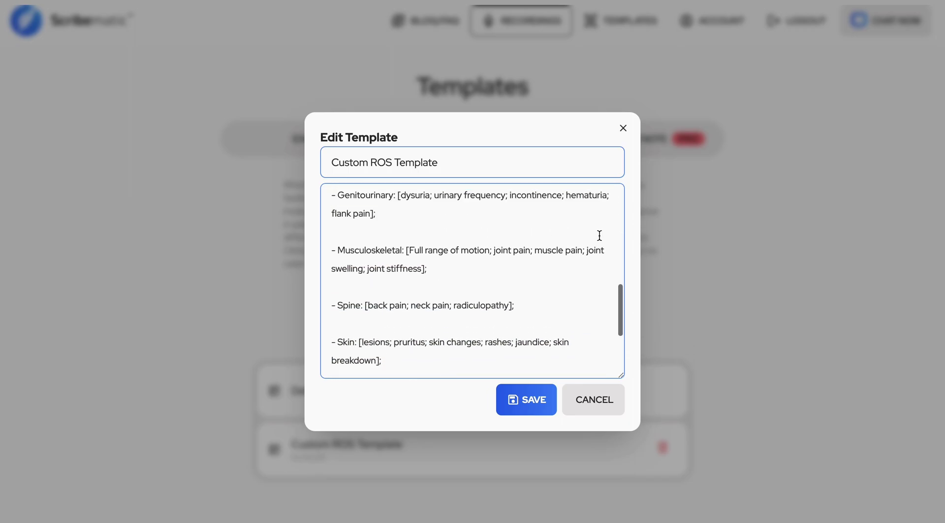
scroll(599, 236, "up", 2)
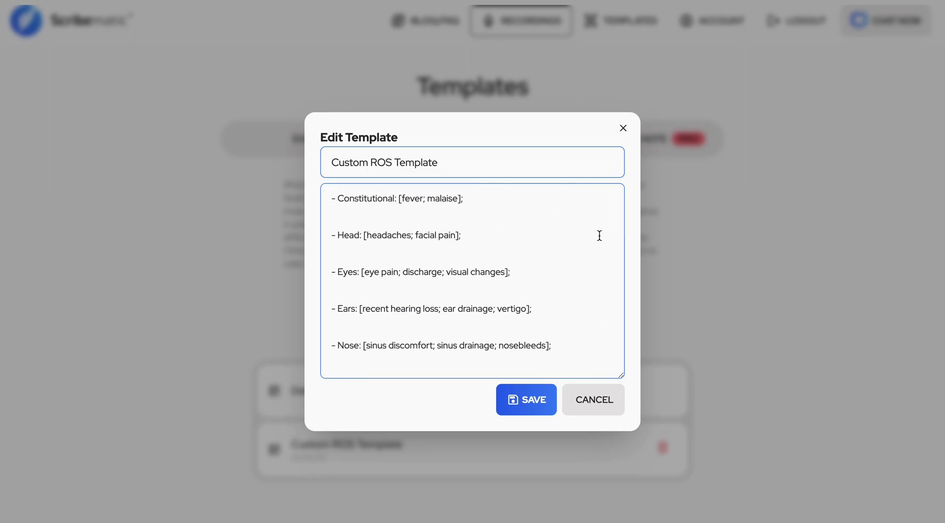
left_click(527, 407)
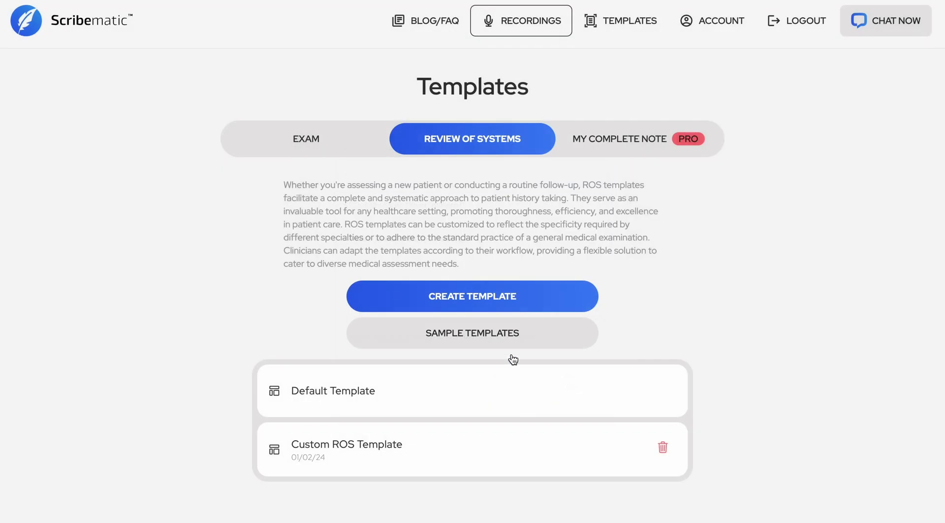
Open the patient's recording from the recordings list and start a Checkbox Finalize.
left_click(526, 23)
left_click(455, 301)
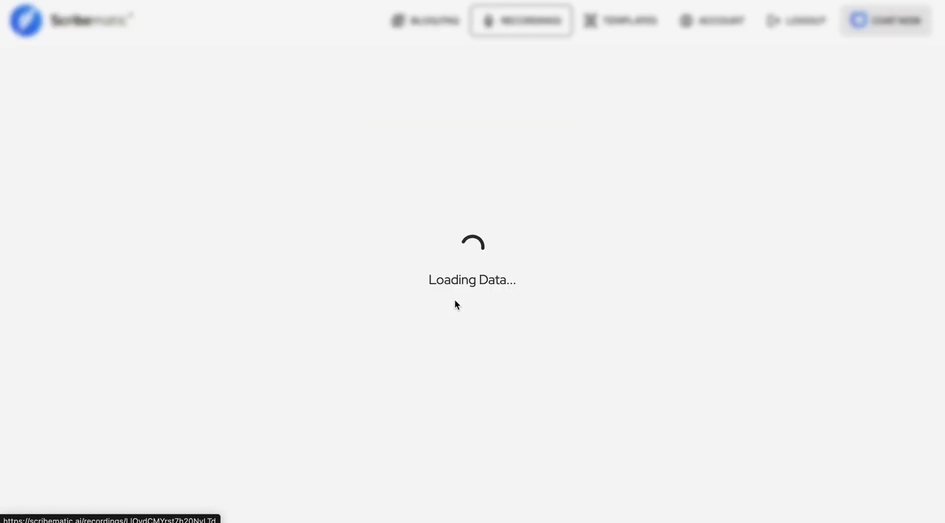
left_click(442, 448)
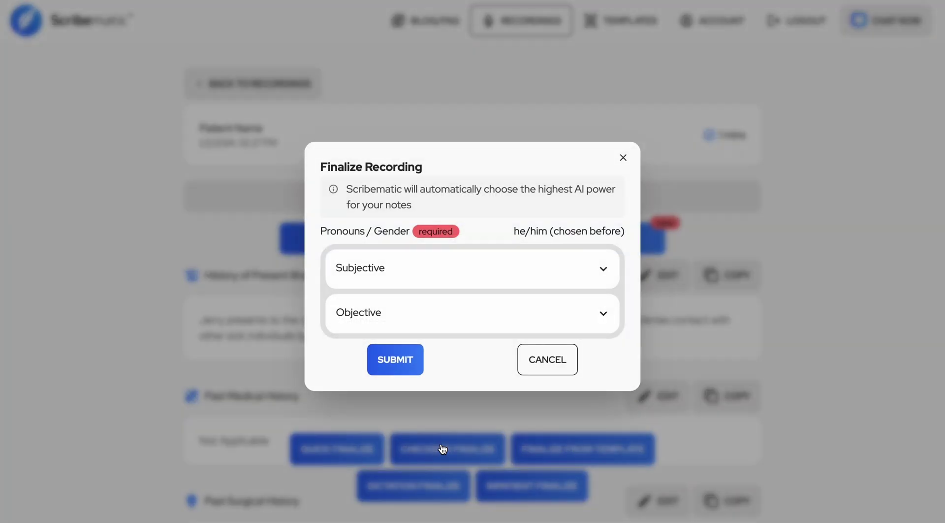
Use the Custom ROS Template for Review of Systems in the Subjective elements.
left_click(591, 268)
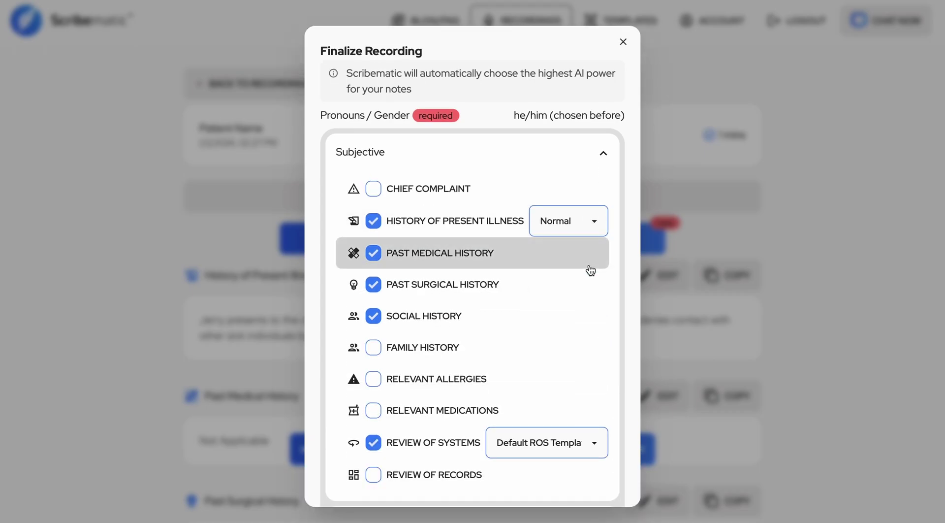
scroll(588, 268, "down", 5)
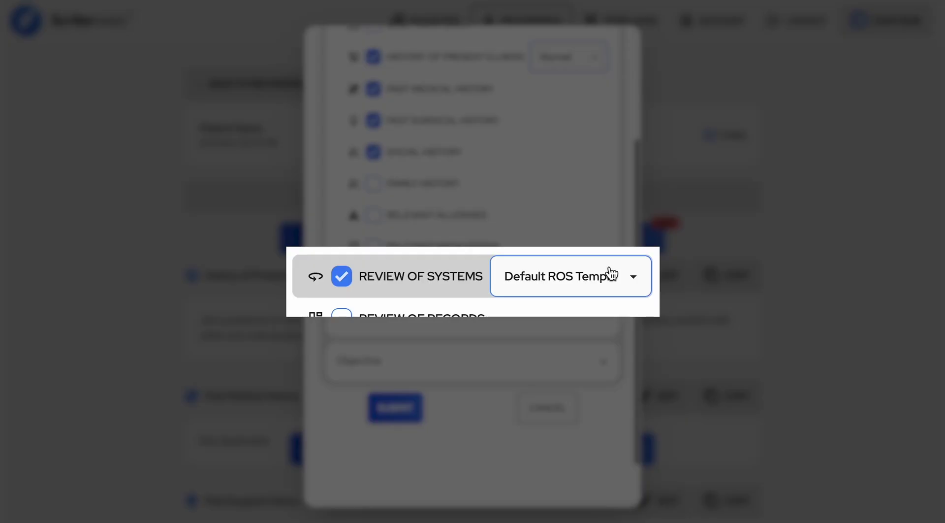
left_click(591, 269)
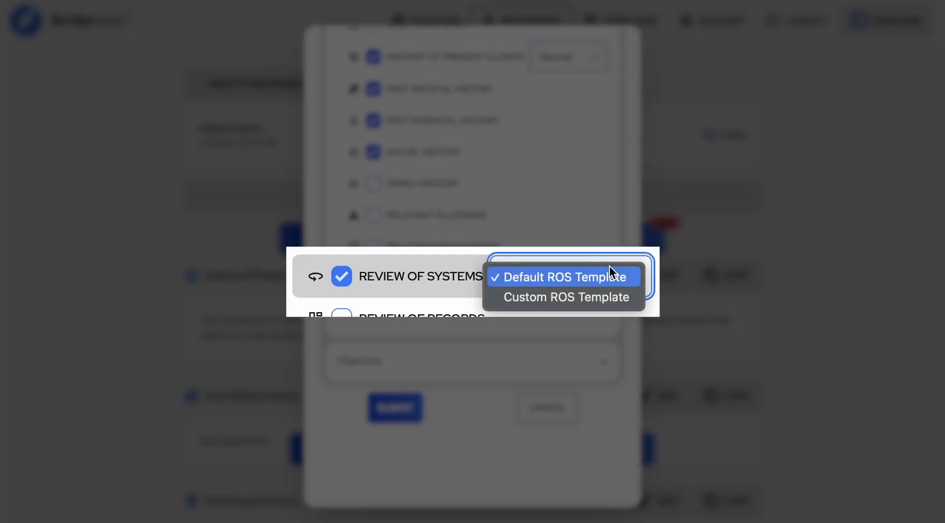
left_click(604, 296)
Use the Custom Exam Template for both Exam and Specialized Exam in the Objective elements.
scroll(572, 296, "down", 1)
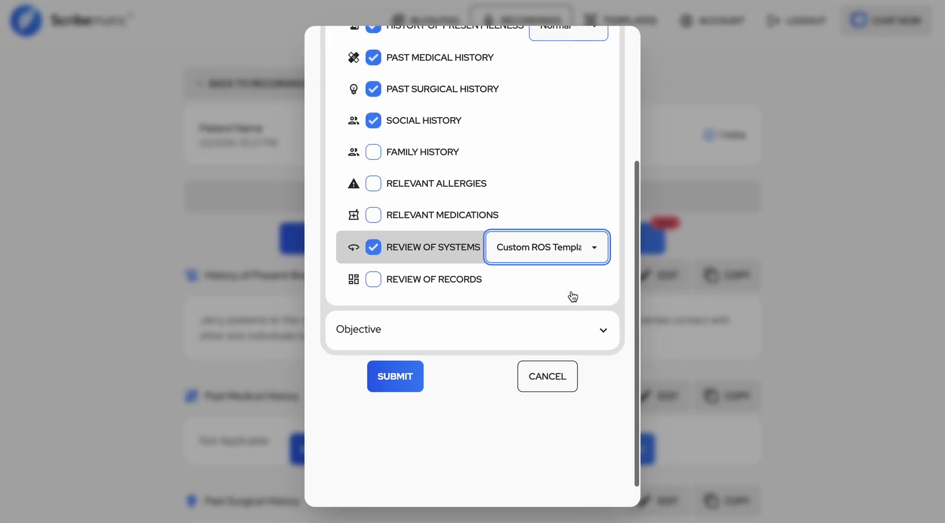
scroll(570, 294, "down", 1)
left_click(568, 292)
scroll(569, 297, "down", 1)
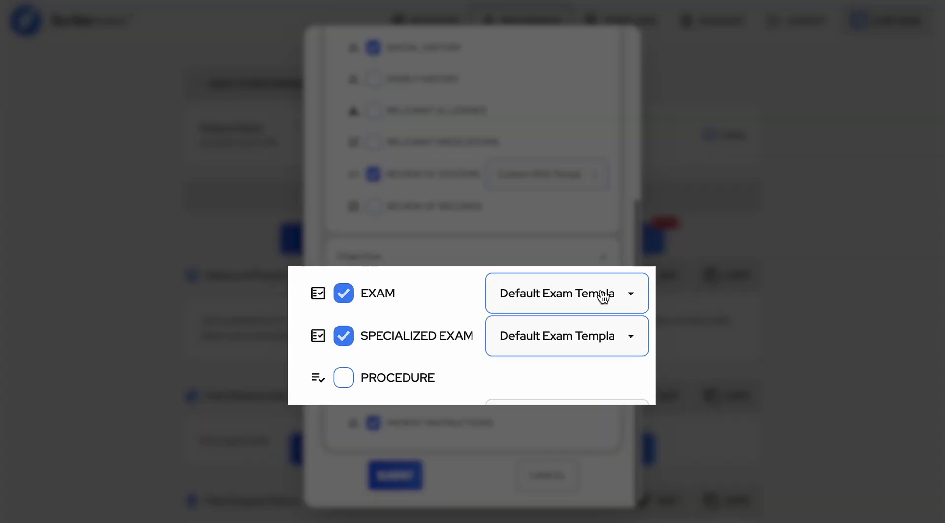
left_click(602, 295)
left_click(600, 312)
left_click(598, 338)
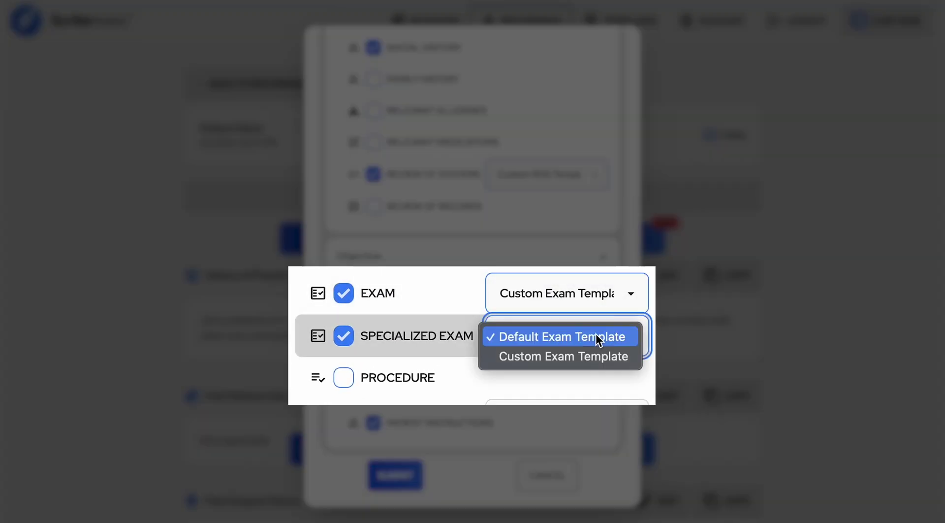
left_click(592, 356)
Include Procedure in the Objective elements and submit the recording for finalization.
left_click(344, 379)
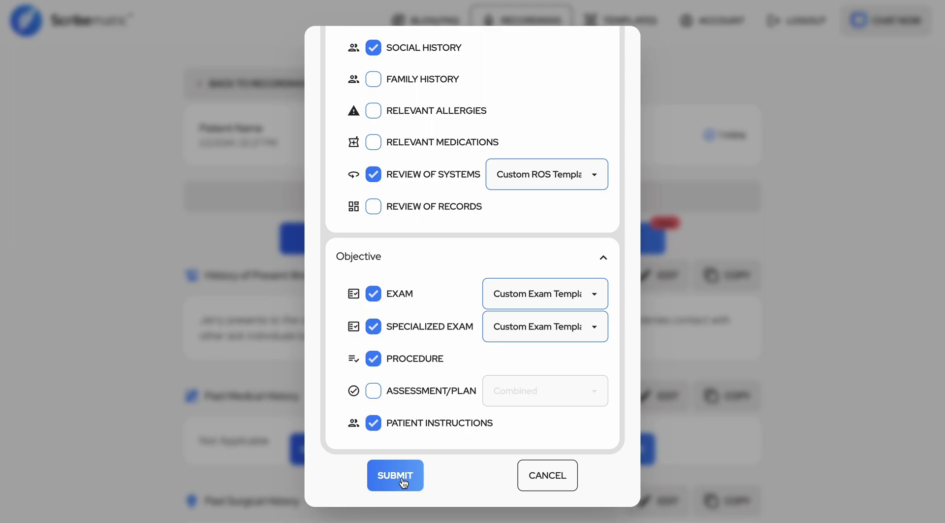
left_click(403, 480)
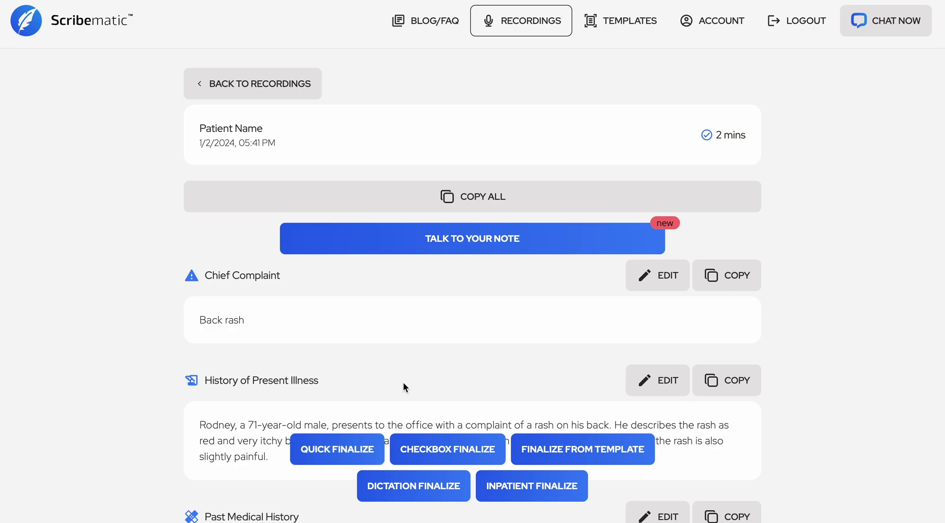
Review the finalized note from Chief Complaint through Review of Systems, Exam, Specialized Exam, Procedure and Patient Instructions.
scroll(426, 353, "down", 1)
scroll(426, 309, "down", 6)
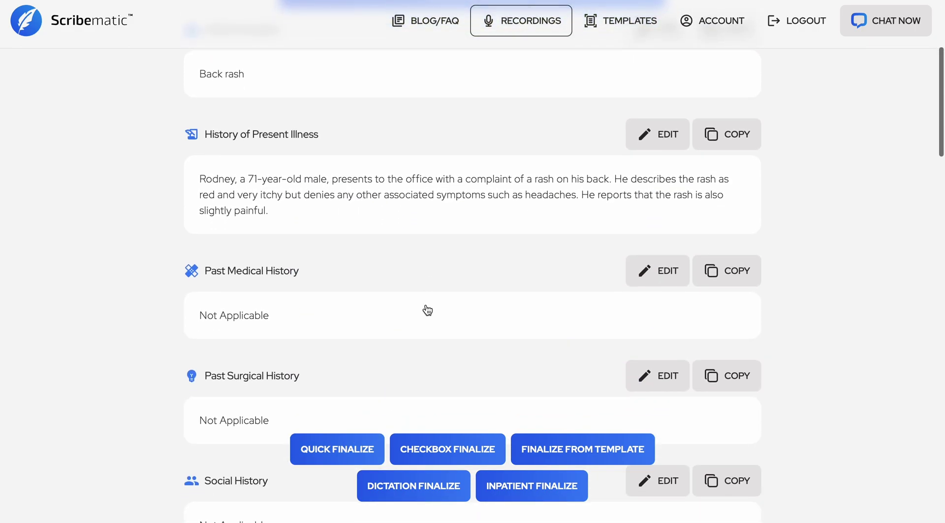
scroll(427, 309, "down", 8)
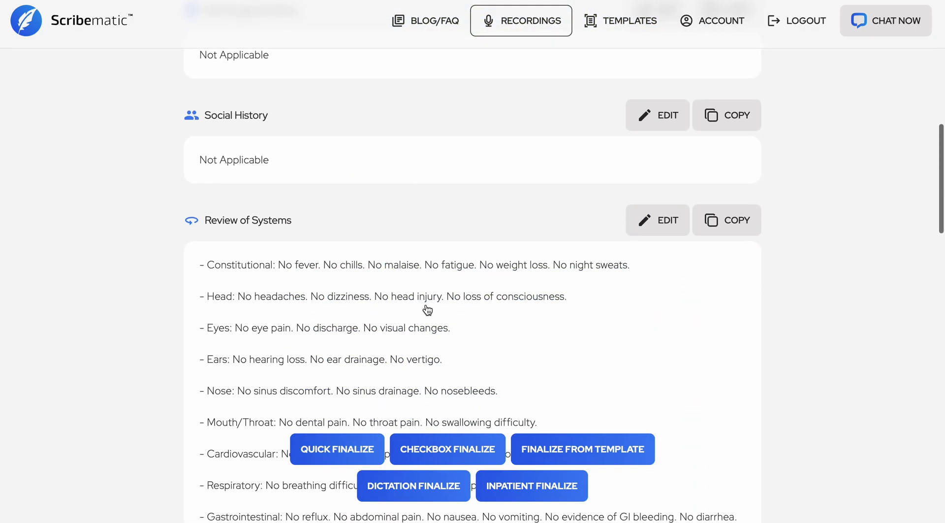
scroll(427, 309, "down", 10)
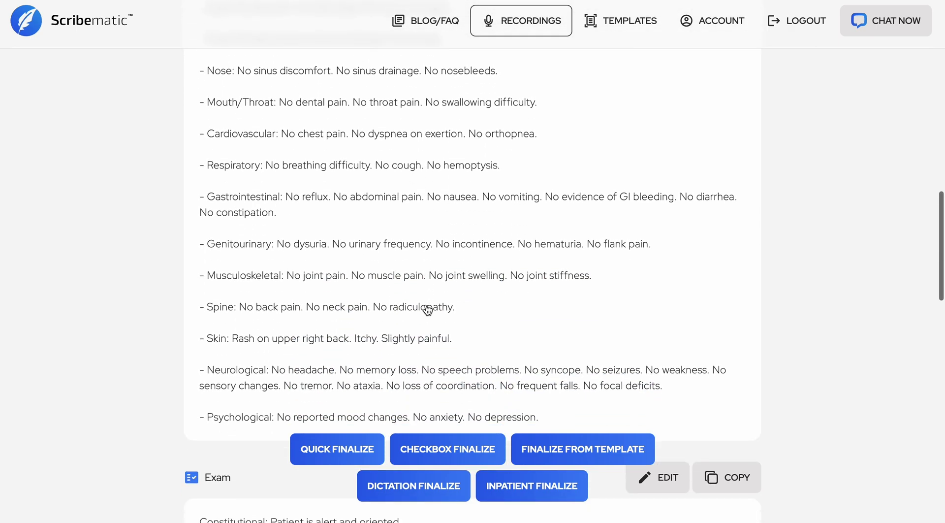
scroll(427, 308, "down", 8)
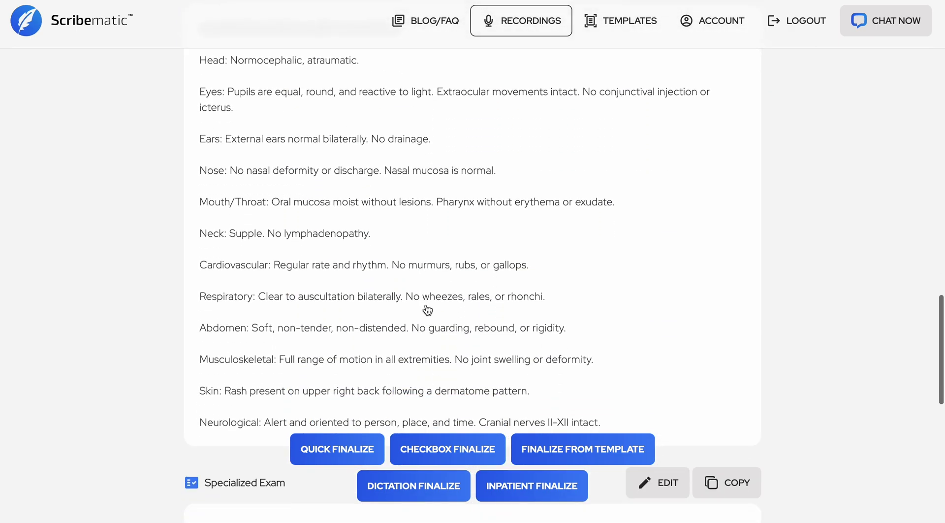
scroll(427, 309, "down", 5)
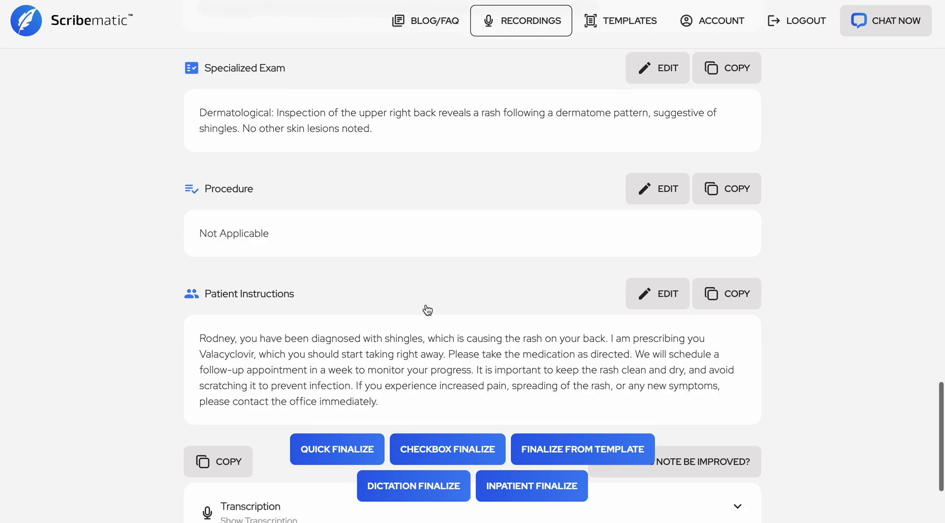
scroll(426, 309, "down", 1)
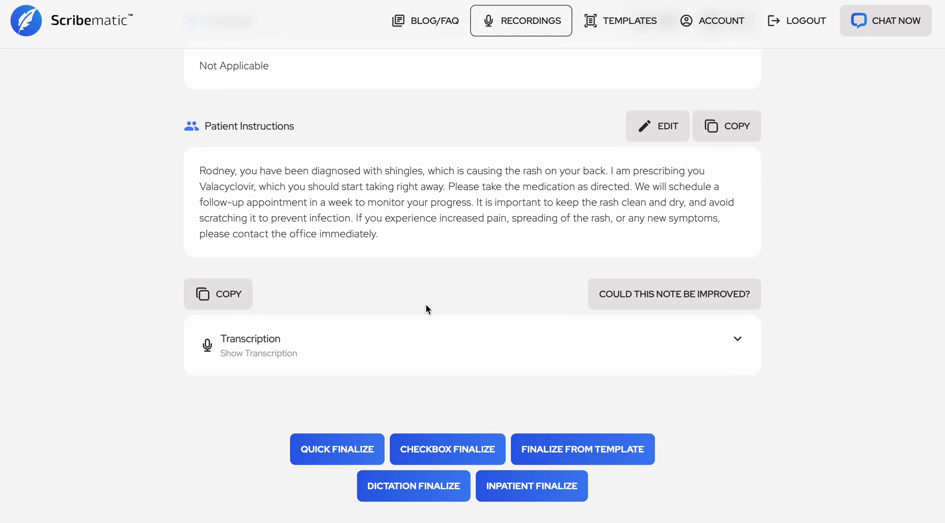